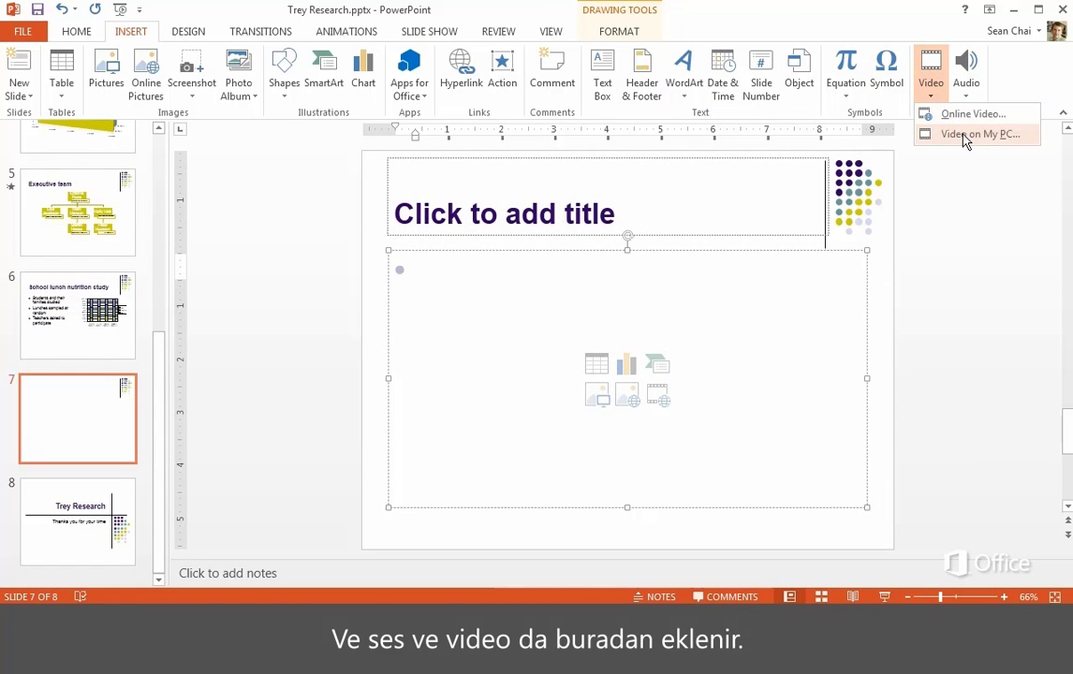
Insert the RowingCrew_01.wmv video from this PC into slide 7
left_click(965, 136)
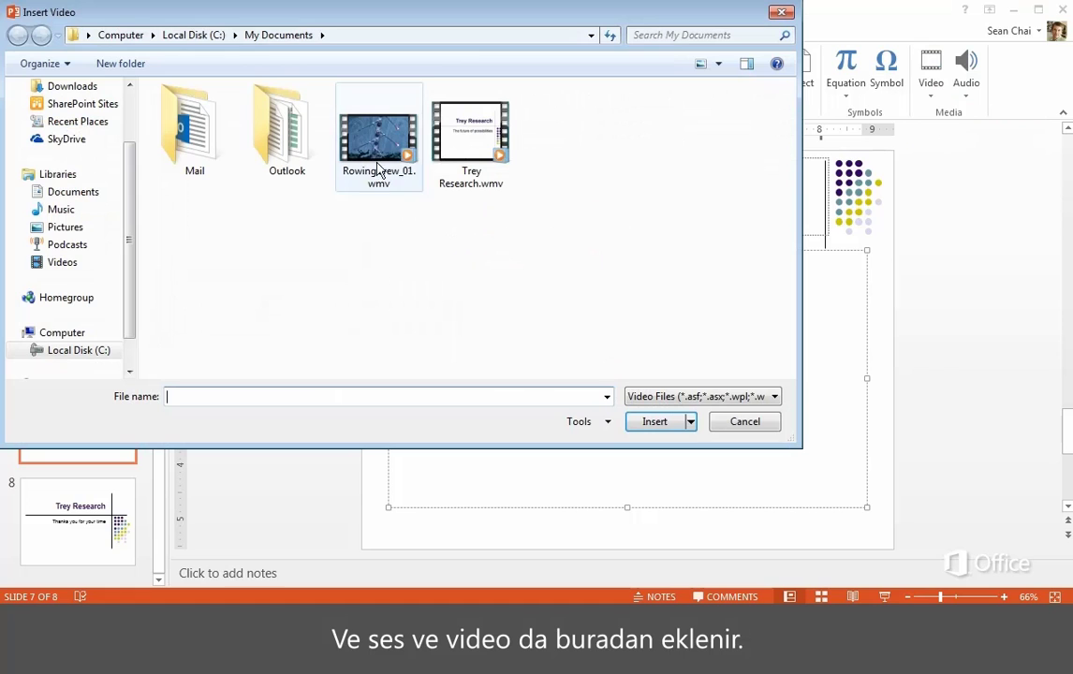
left_click(375, 162)
double_click(375, 162)
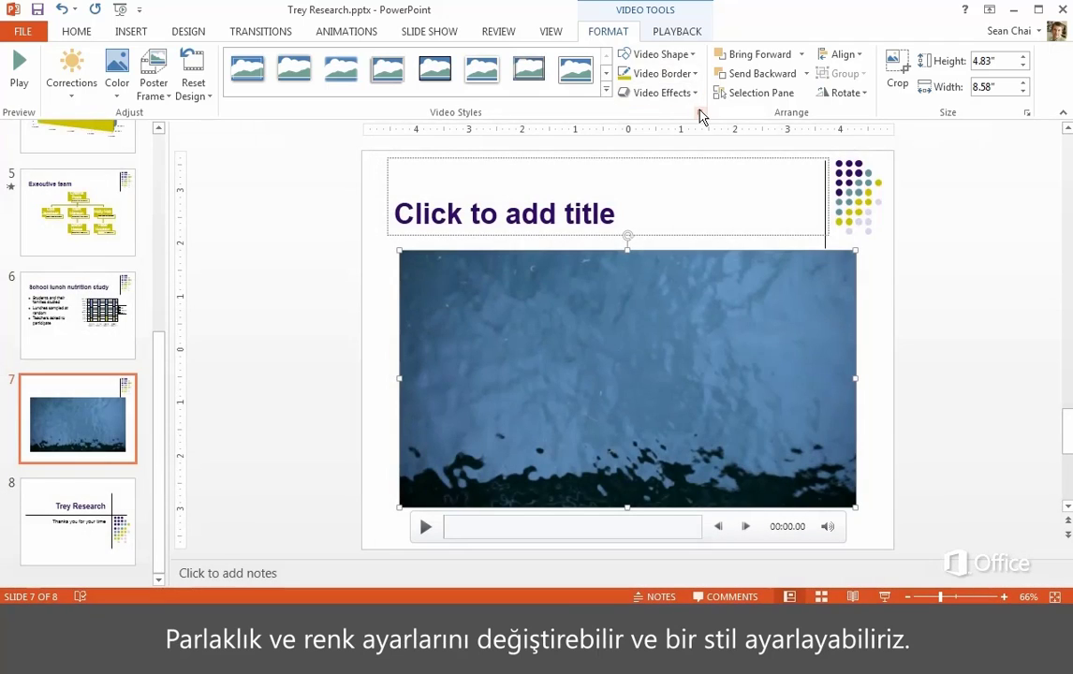
Raise the video's brightness to 24% and apply a subtle shadowed video style
left_click(700, 114)
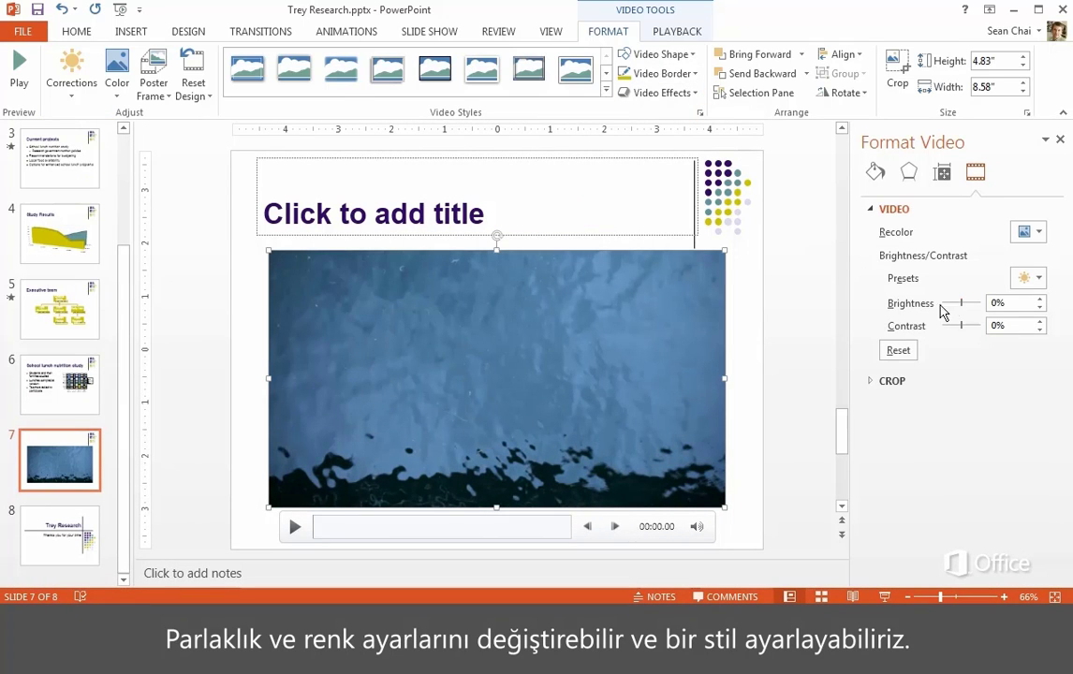
mouse_move(962, 303)
left_mouse_down()
mouse_move(951, 309)
mouse_move(967, 309)
left_mouse_up()
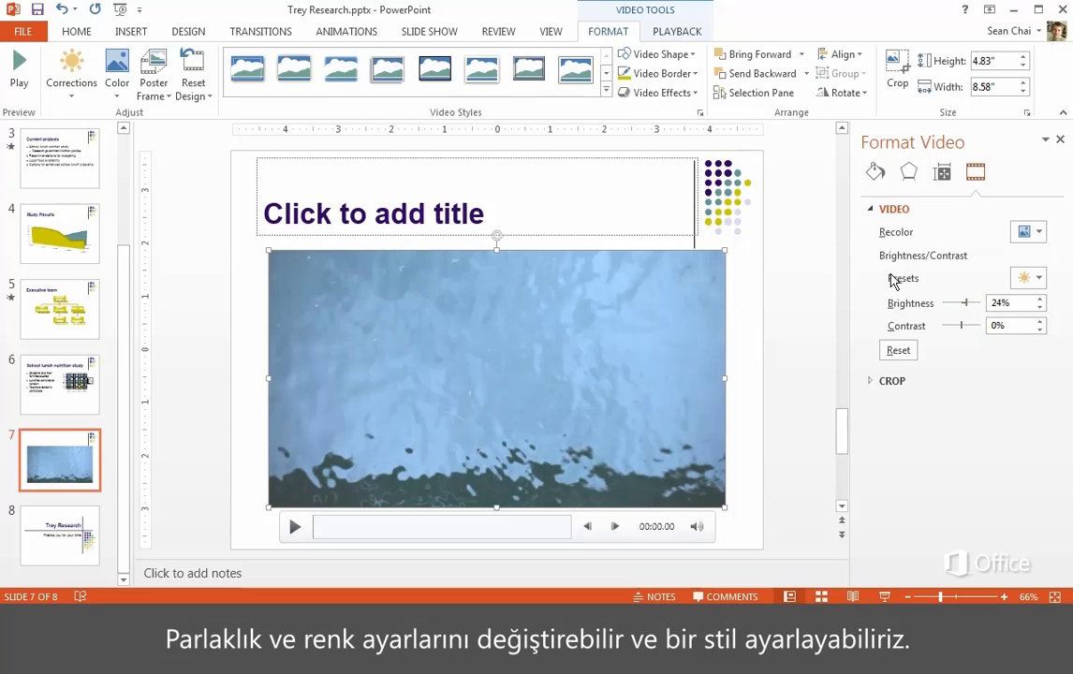
left_click(606, 93)
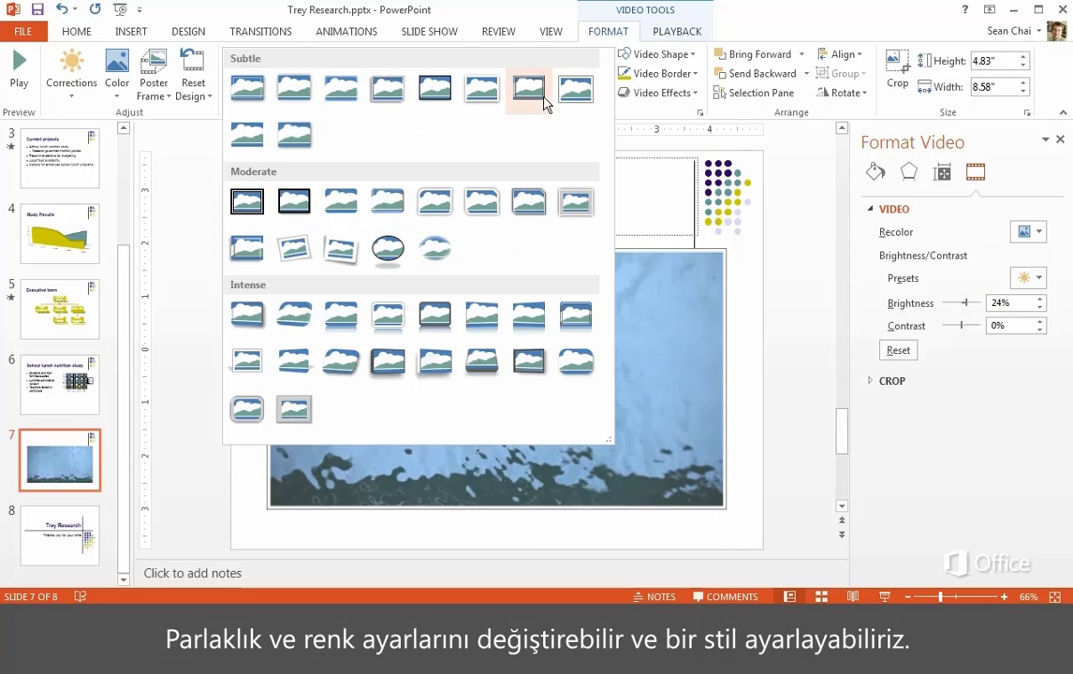
left_click(290, 138)
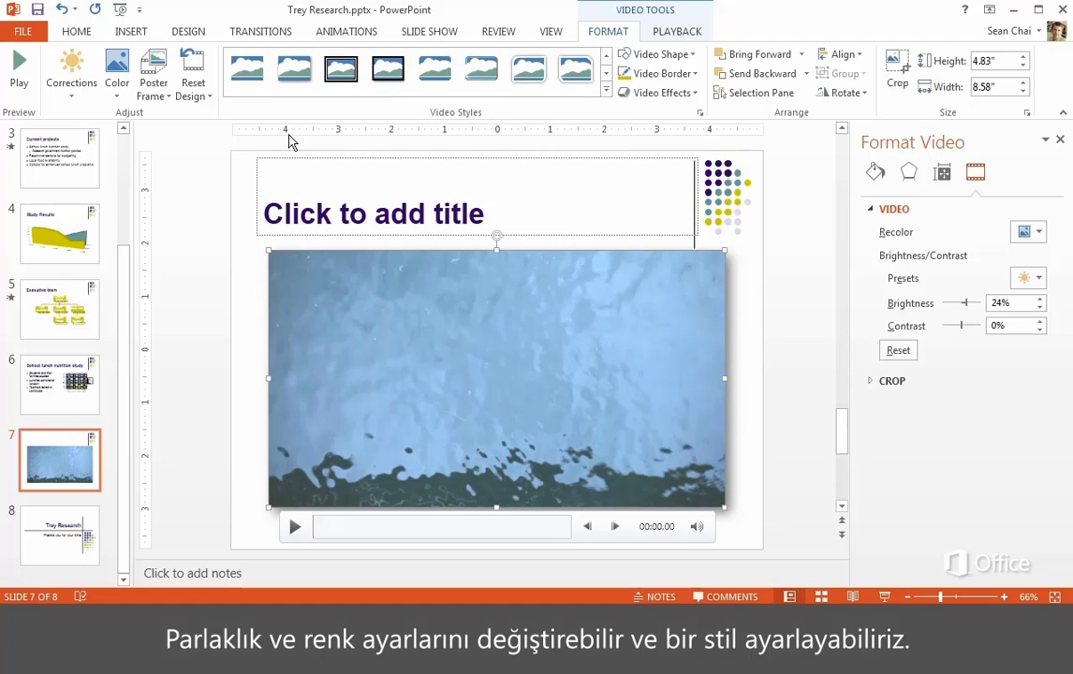
left_click(663, 36)
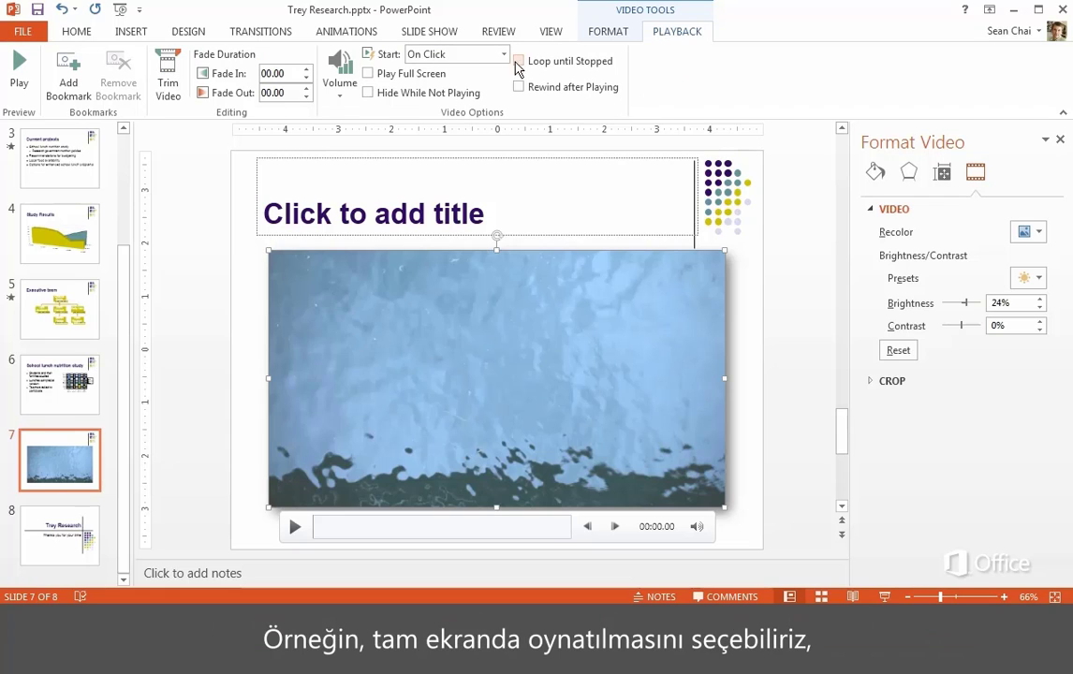
Set the slide 7 video to Play Full Screen and Loop until Stopped
left_click(370, 75)
left_click(520, 62)
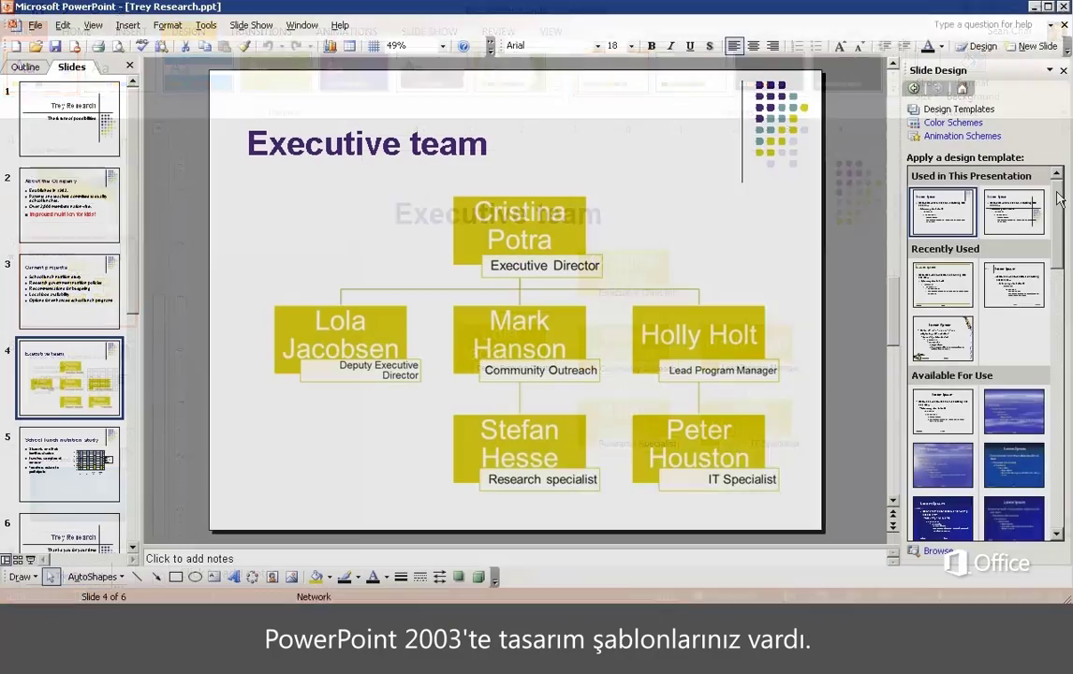
Scroll through PowerPoint 2003's design templates, then expand the 2013 Themes gallery
scroll(1061, 213, "down", 3)
left_click_drag(1060, 214, 1060, 239)
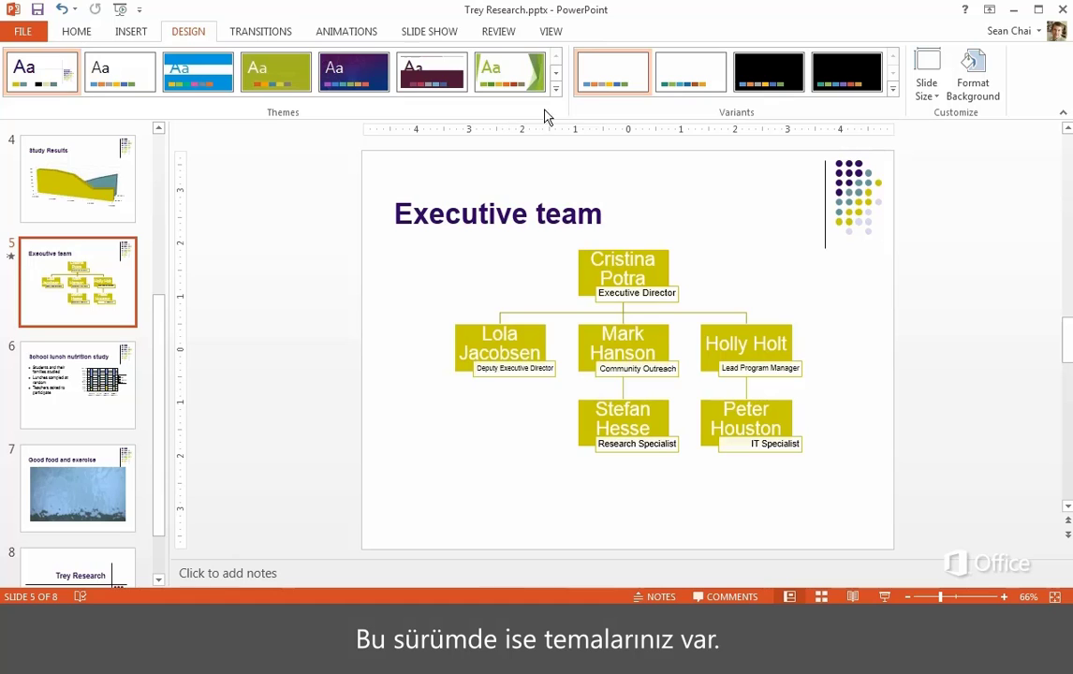
left_click(556, 90)
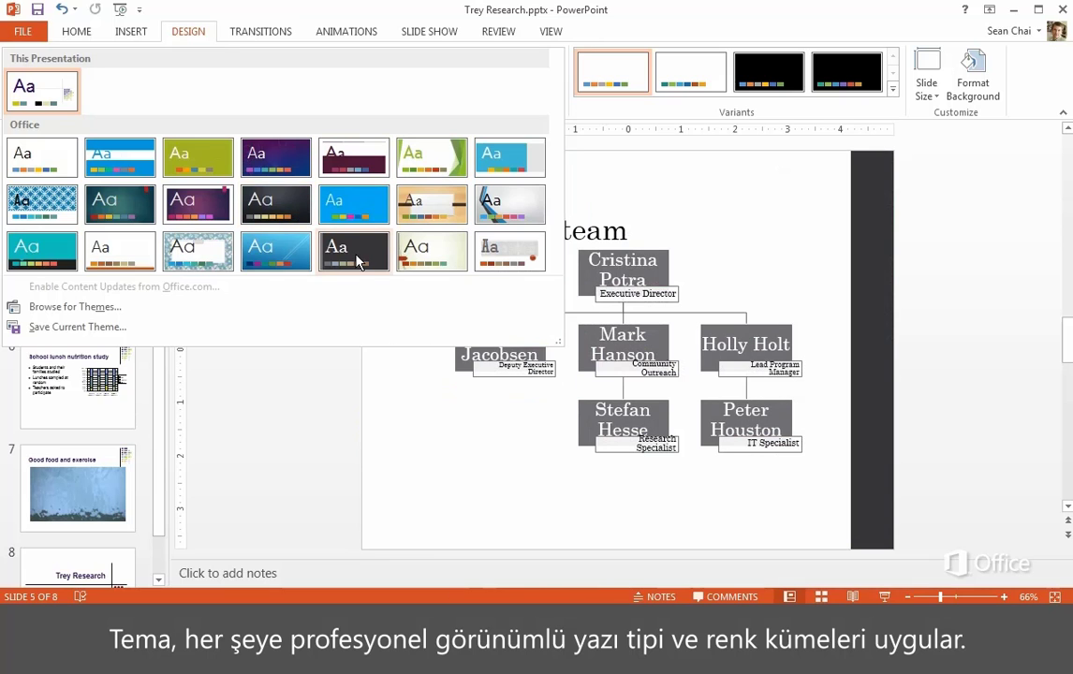
Apply the Parallax theme to all slides and switch the slide size to Widescreen (16:9)
left_click(492, 213)
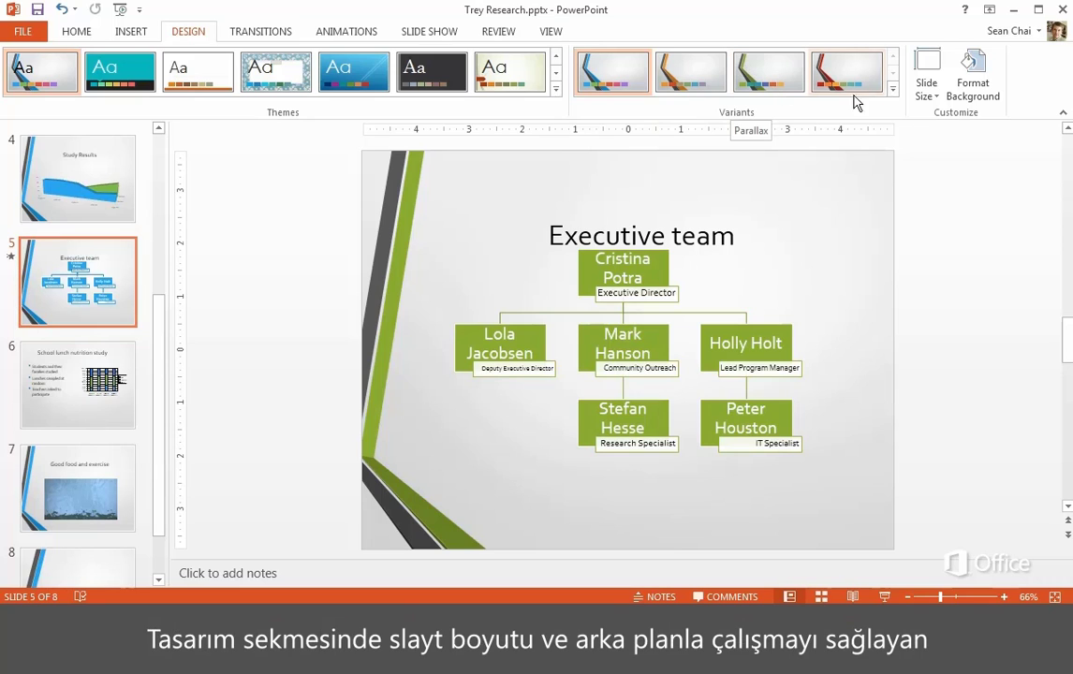
left_click(915, 74)
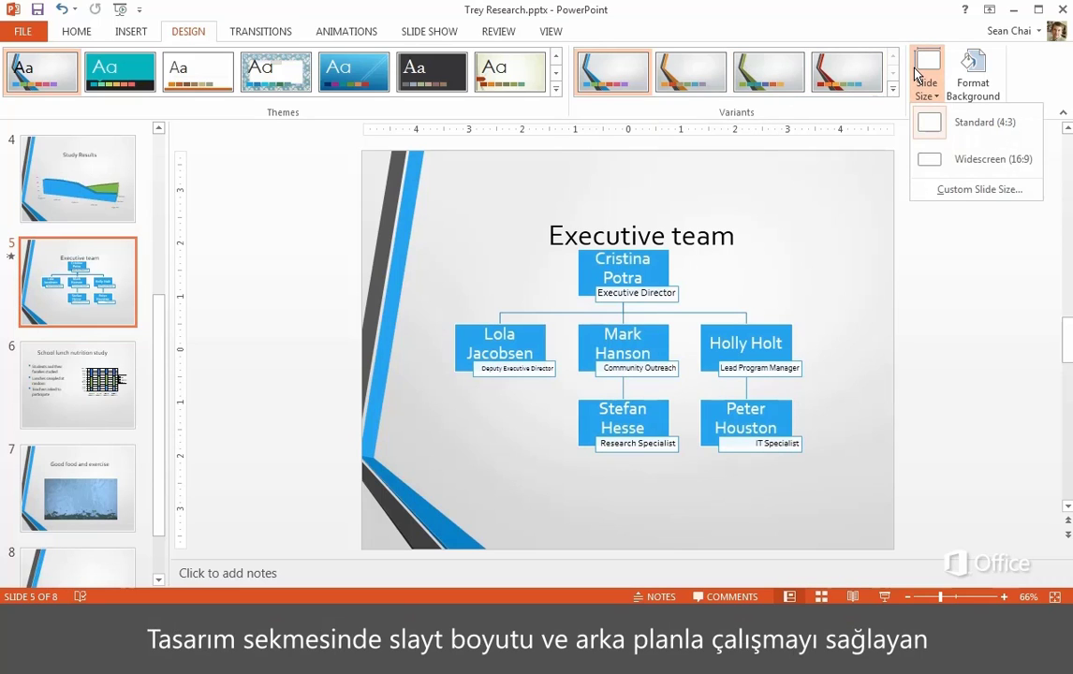
left_click(948, 168)
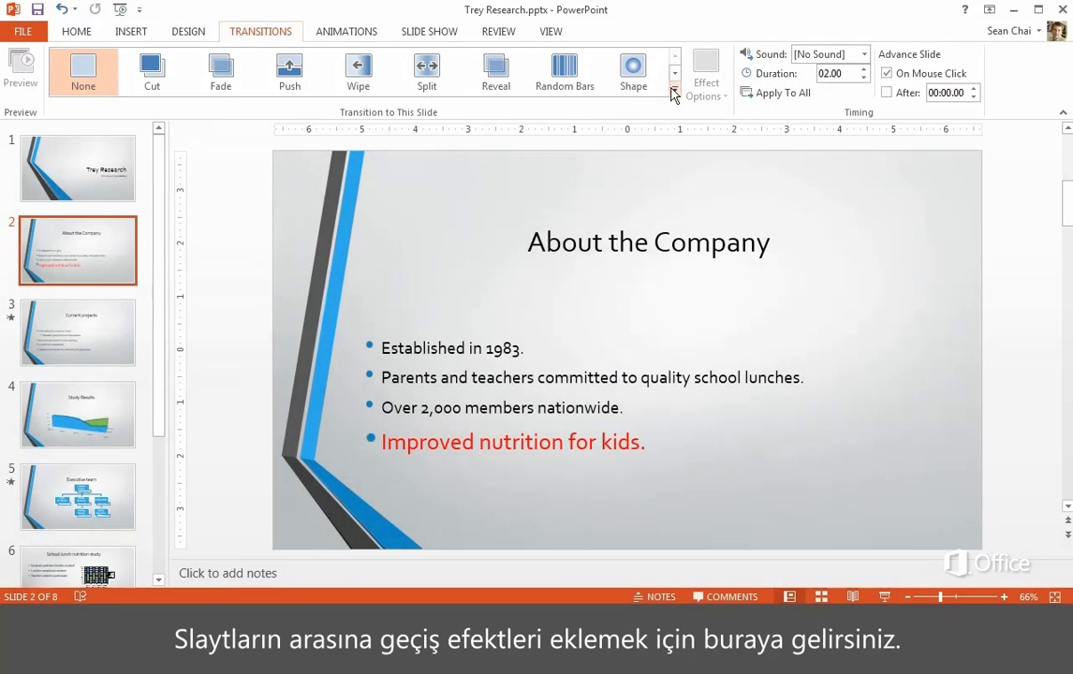
Give slide 2 a Checkerboard transition and pick its direction under Effect Options
left_click(675, 89)
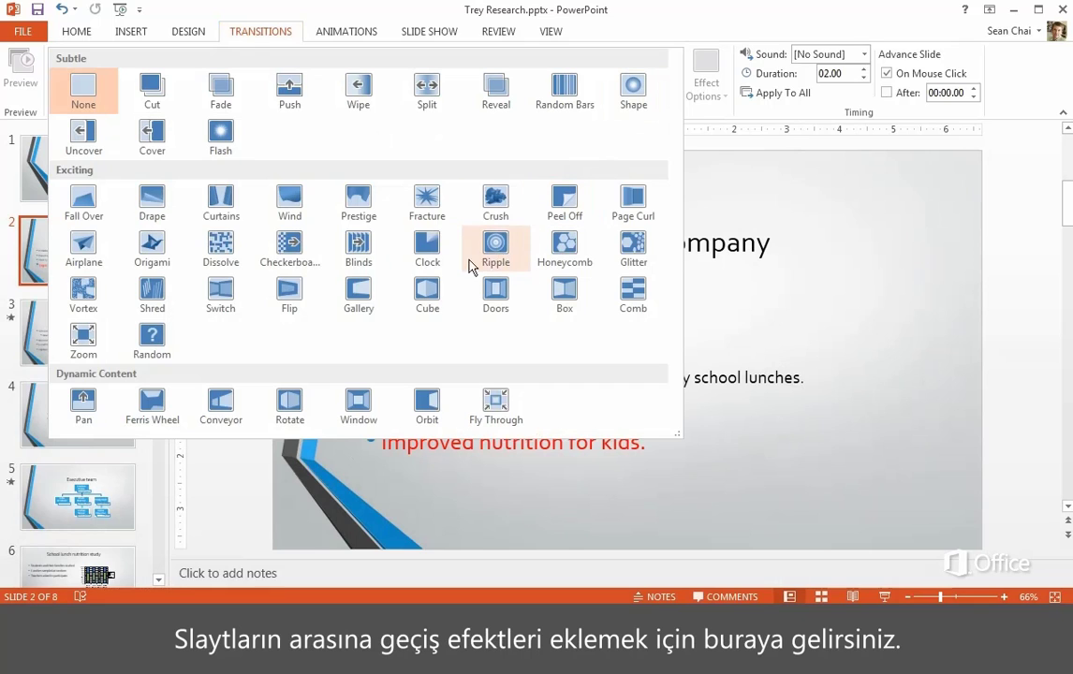
left_click(290, 243)
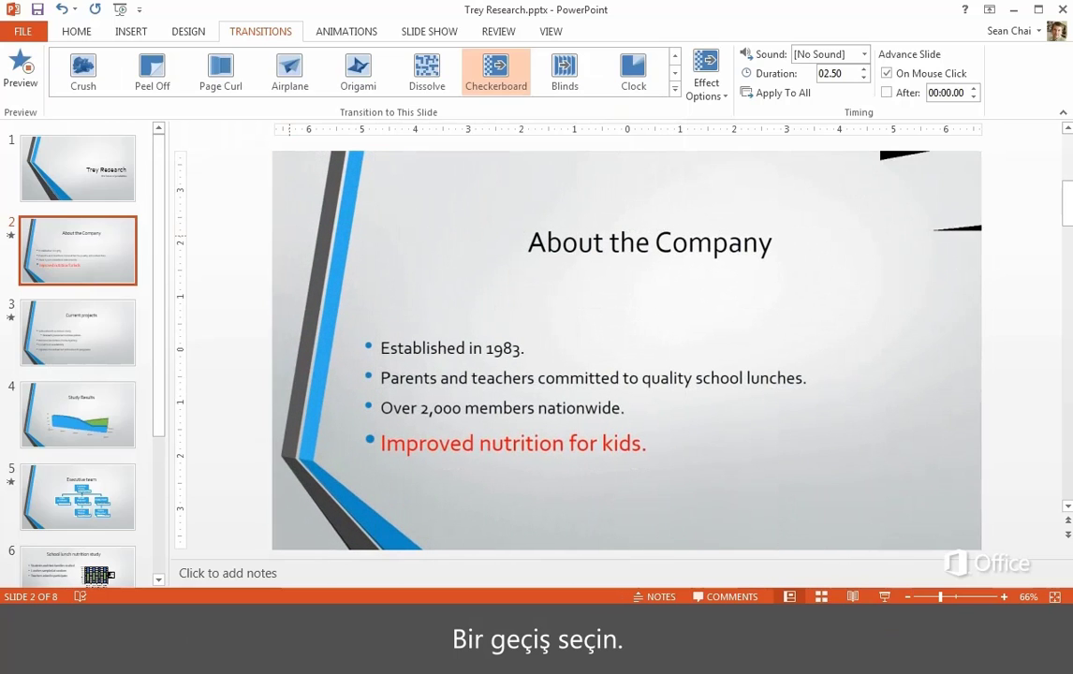
left_click(695, 101)
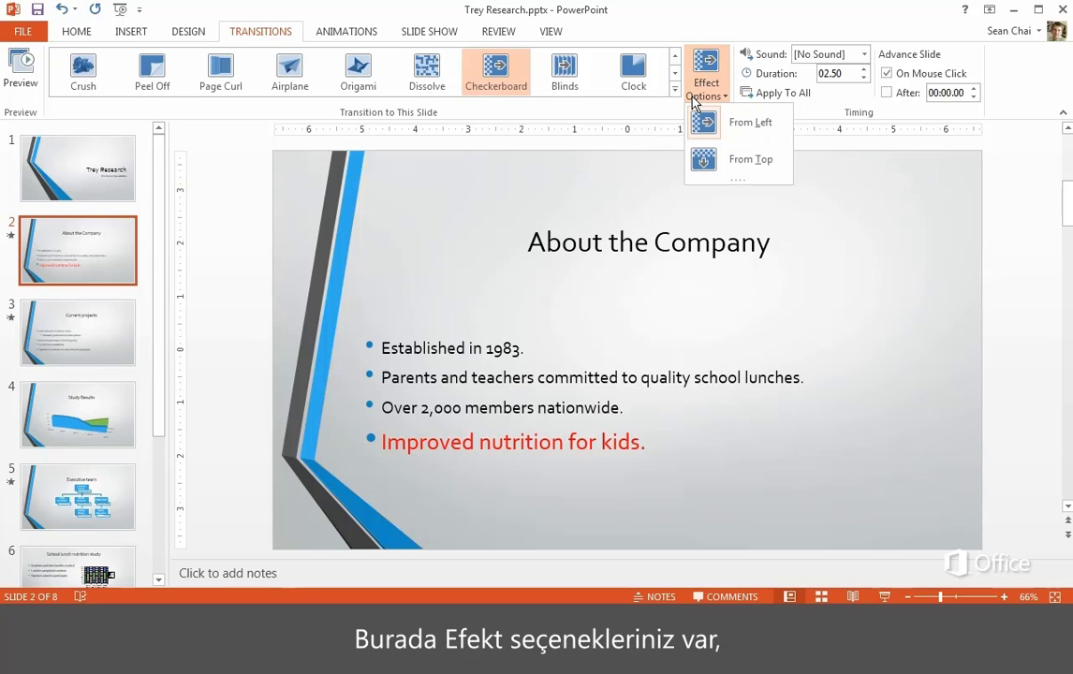
left_click(694, 97)
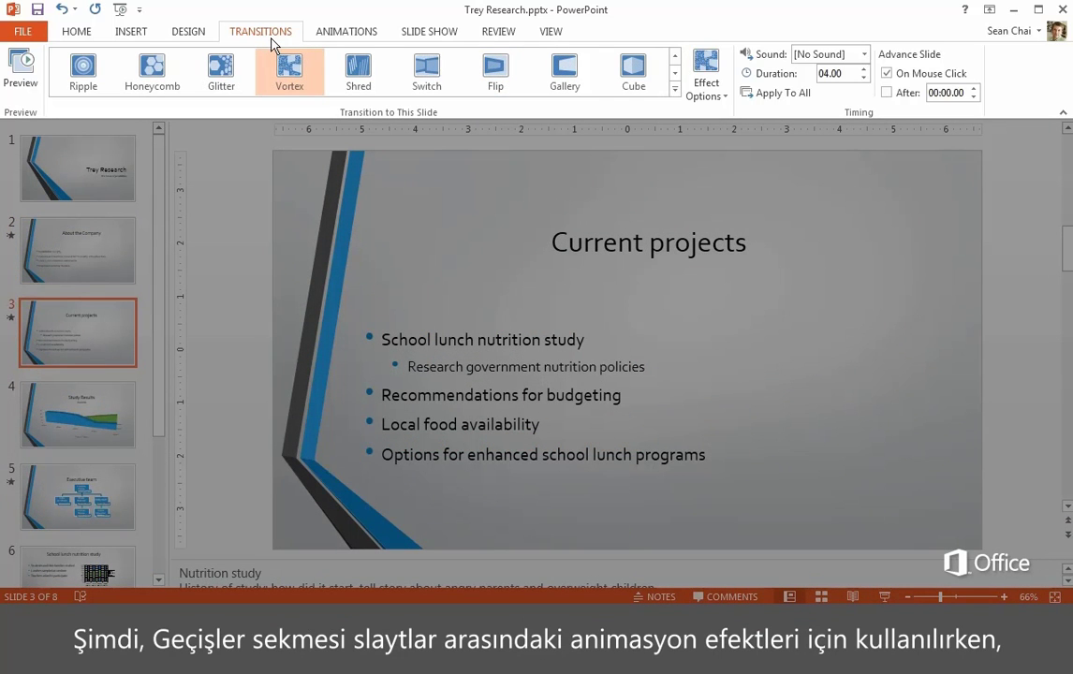
left_click(343, 39)
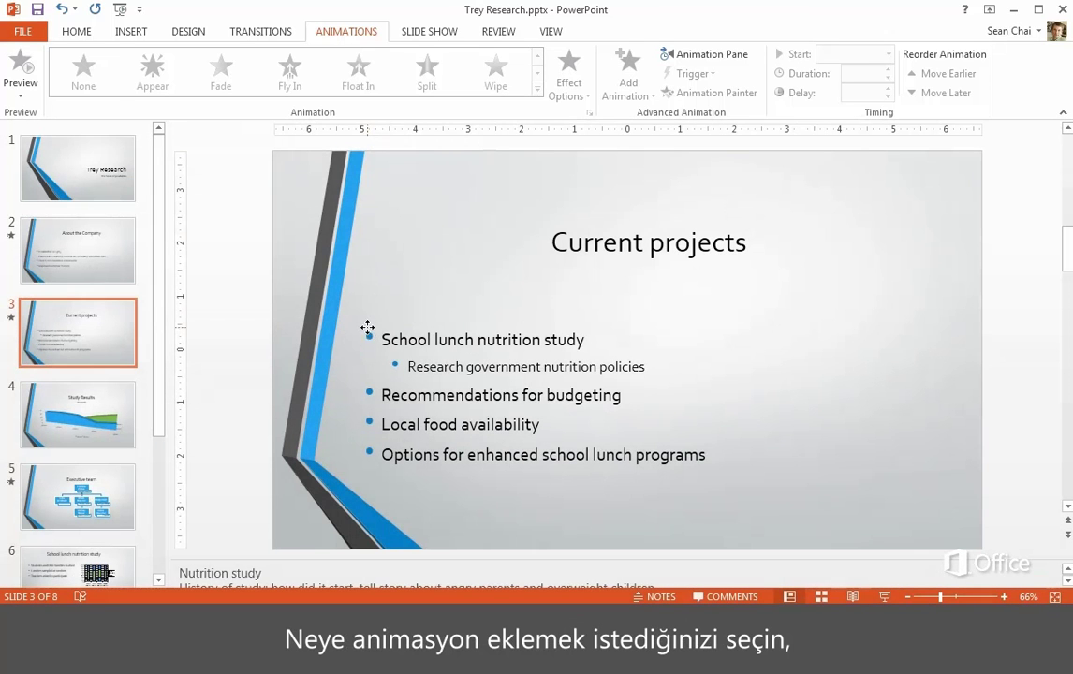
Animate the Current projects bullets with Fly In from the left and show the Animation Pane
left_click(367, 330)
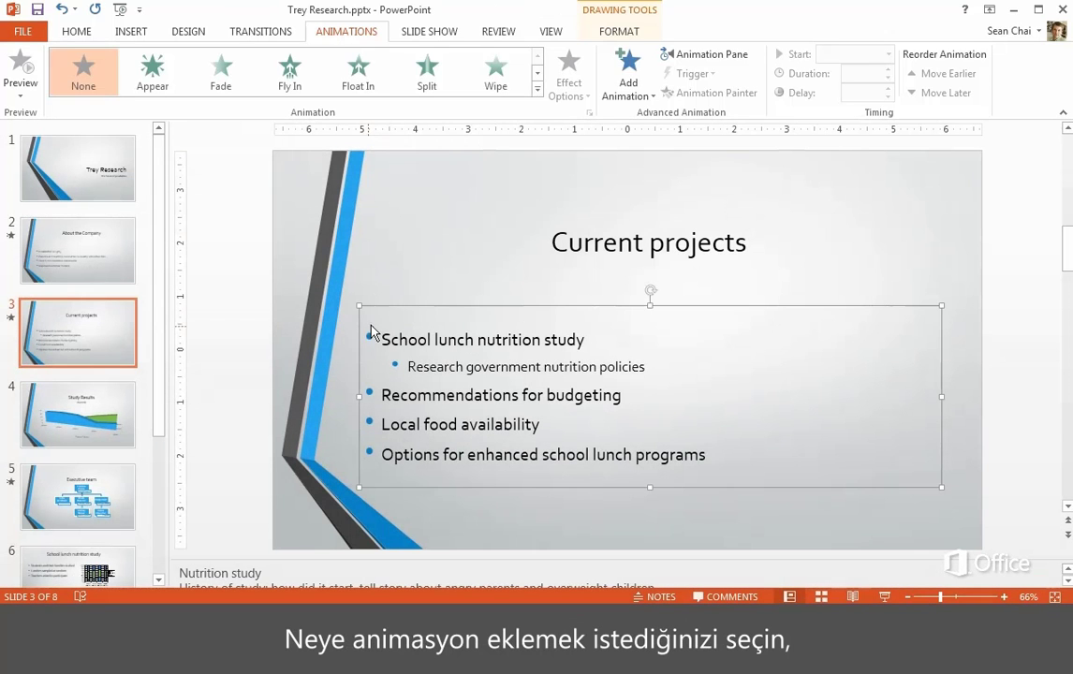
left_click(538, 89)
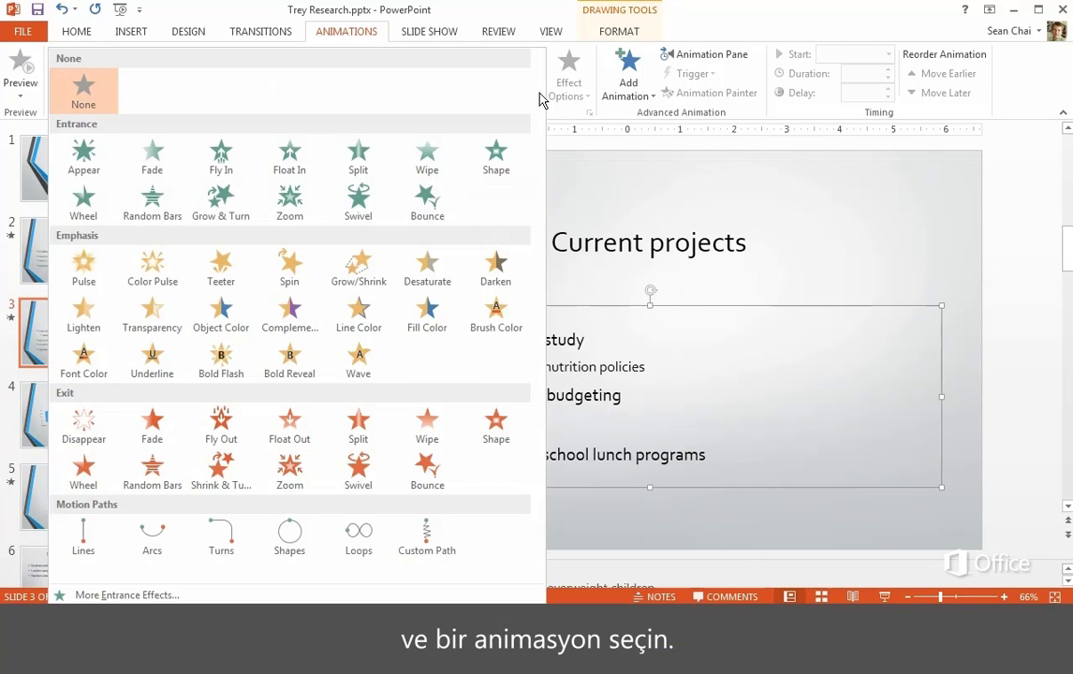
left_click(223, 154)
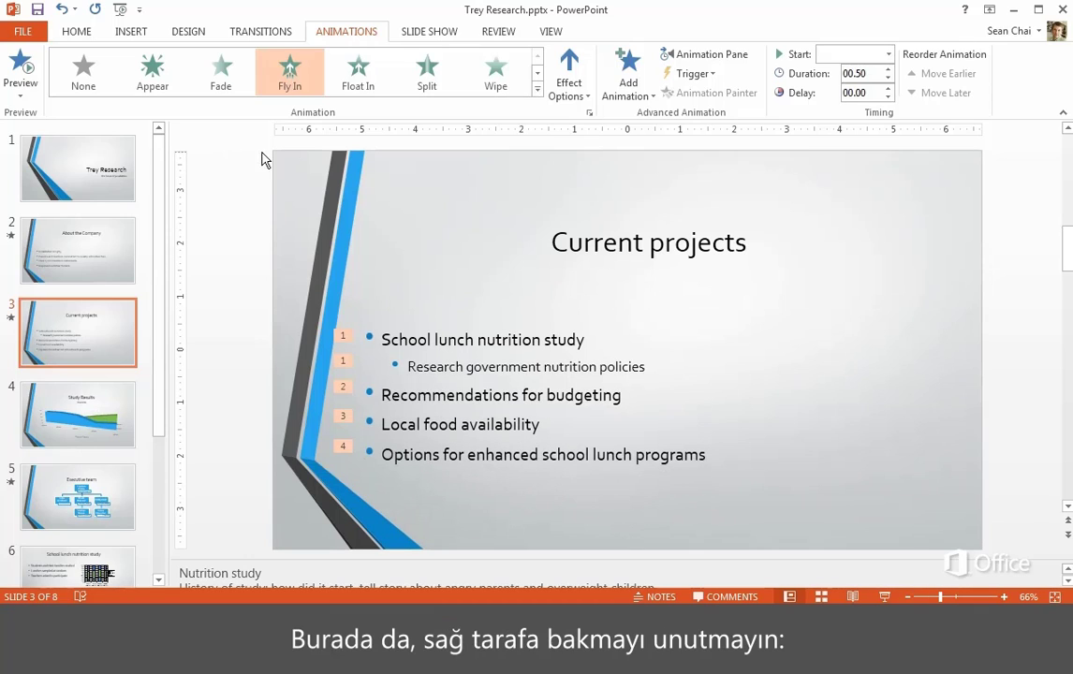
left_click(562, 85)
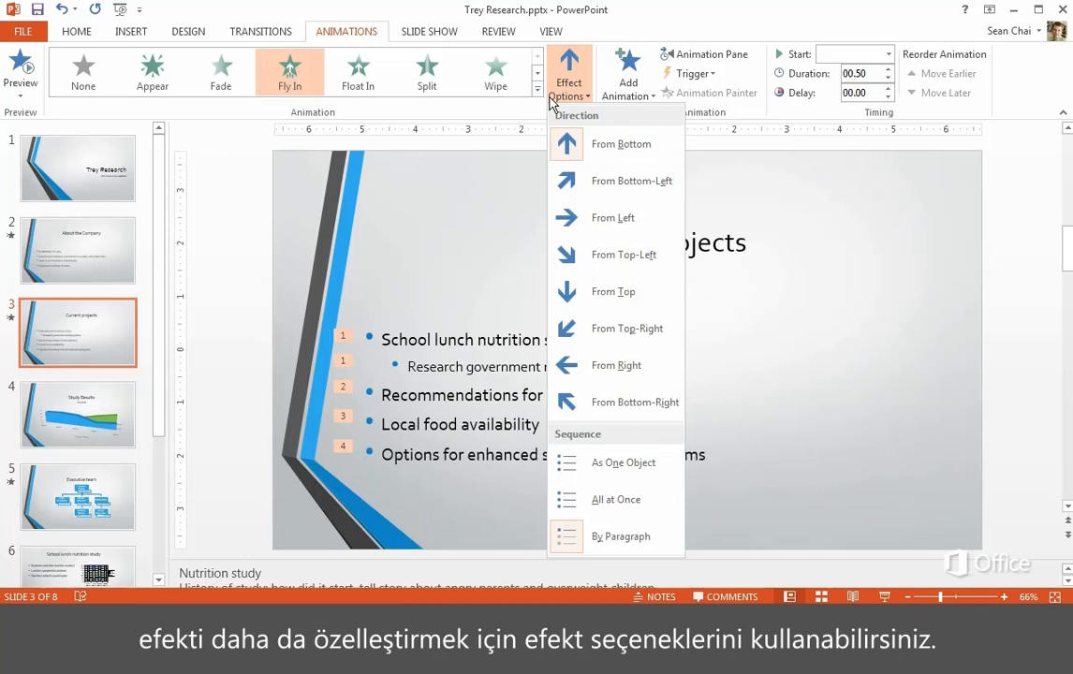
left_click(614, 217)
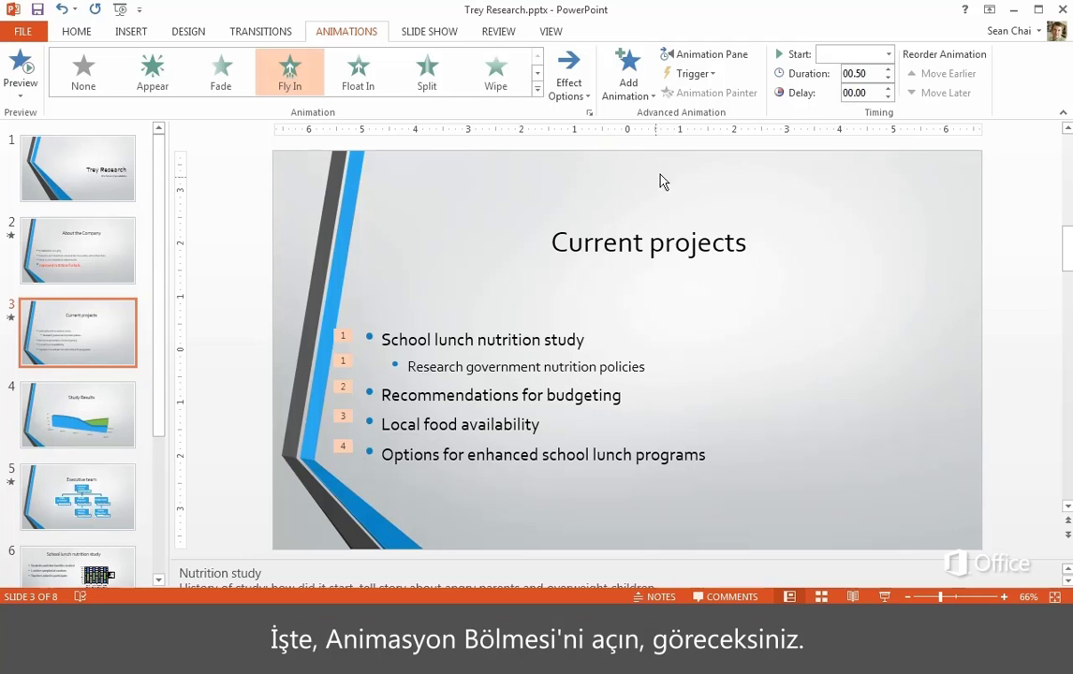
left_click(712, 56)
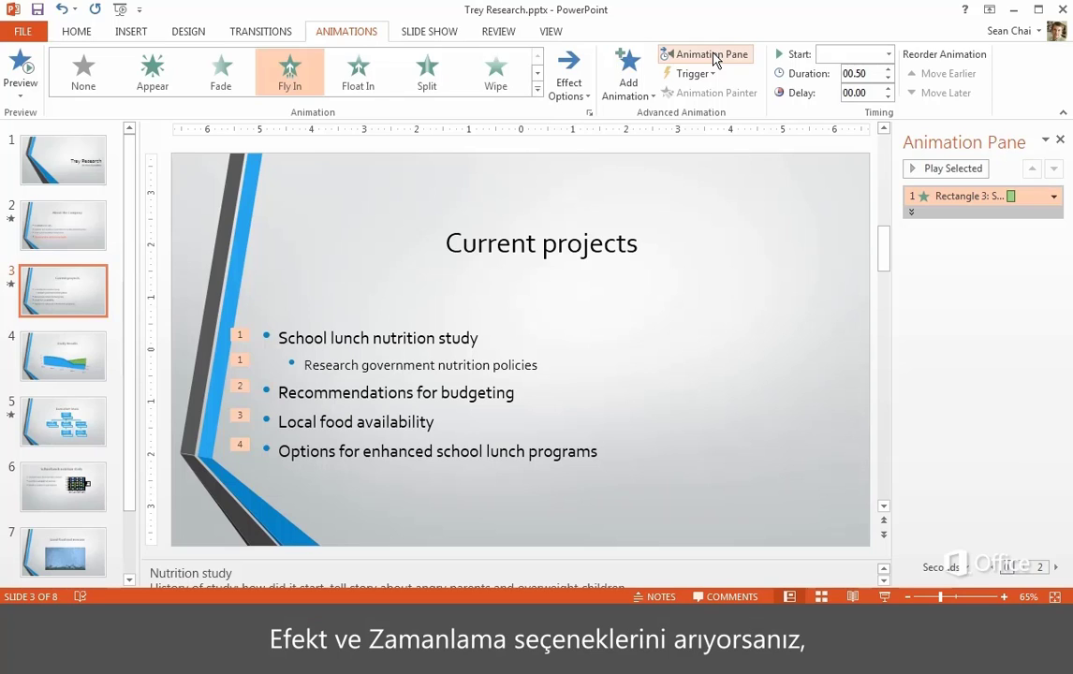
Open the options drop-down for the Rectangle 3 bullet animation in the Animation Pane
left_click(1053, 197)
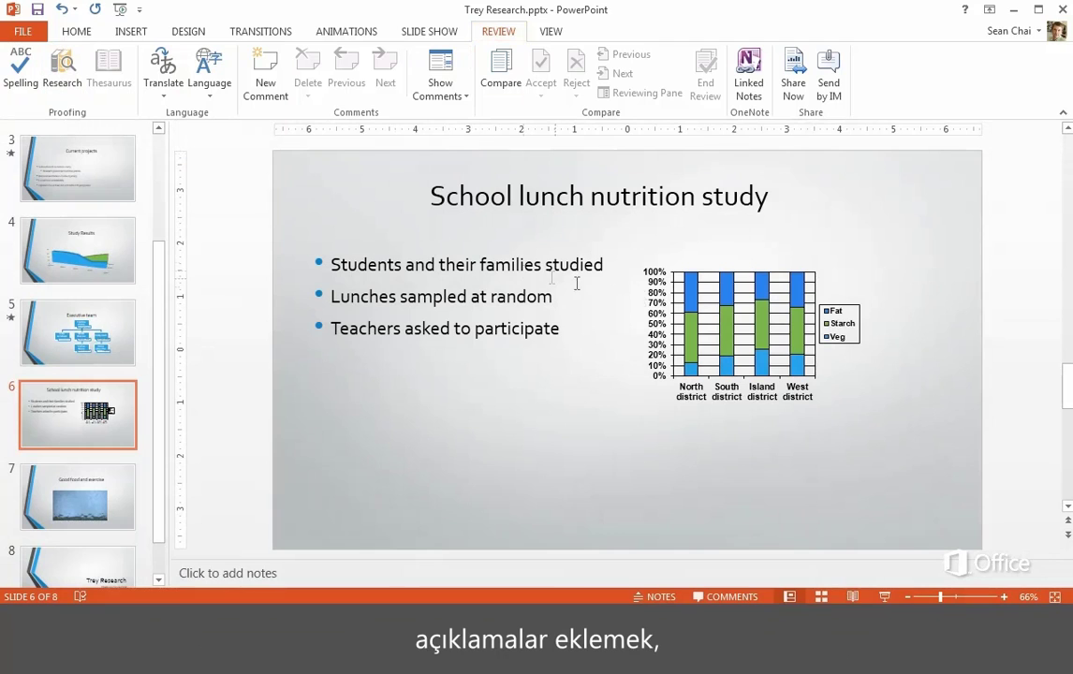
Add a comment to the slide 6 nutrition chart asking to confirm with a colleague
left_click(684, 298)
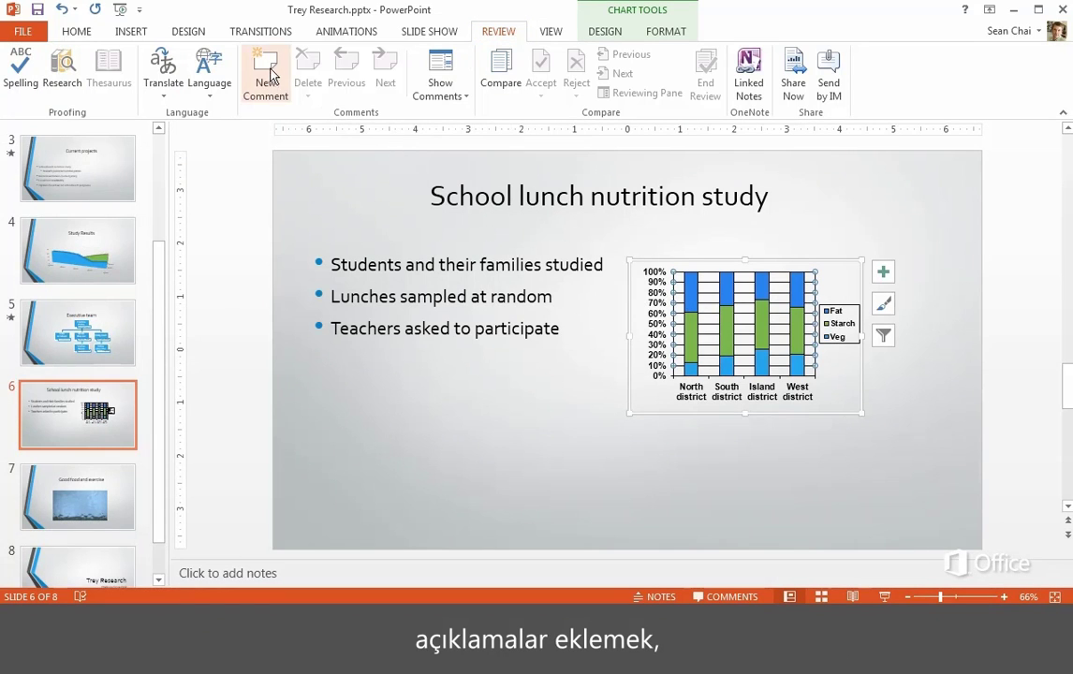
left_click(268, 76)
type("Confirm with Sara.")
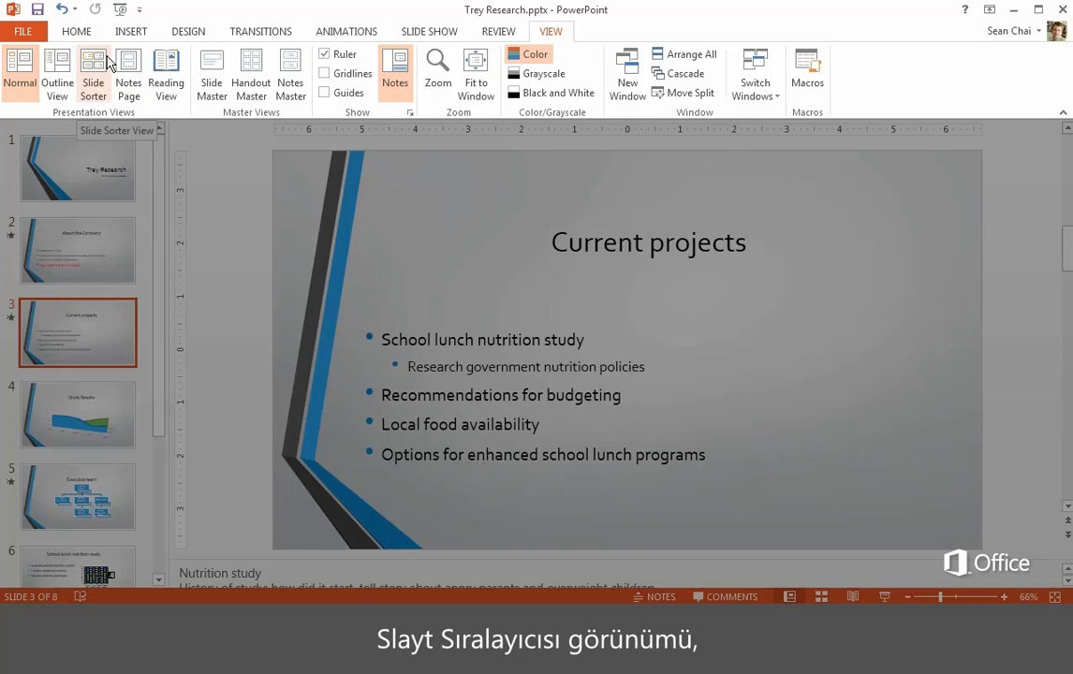
Turn on Gridlines and Guides in the View tab's Show group
left_click(324, 73)
left_click(324, 93)
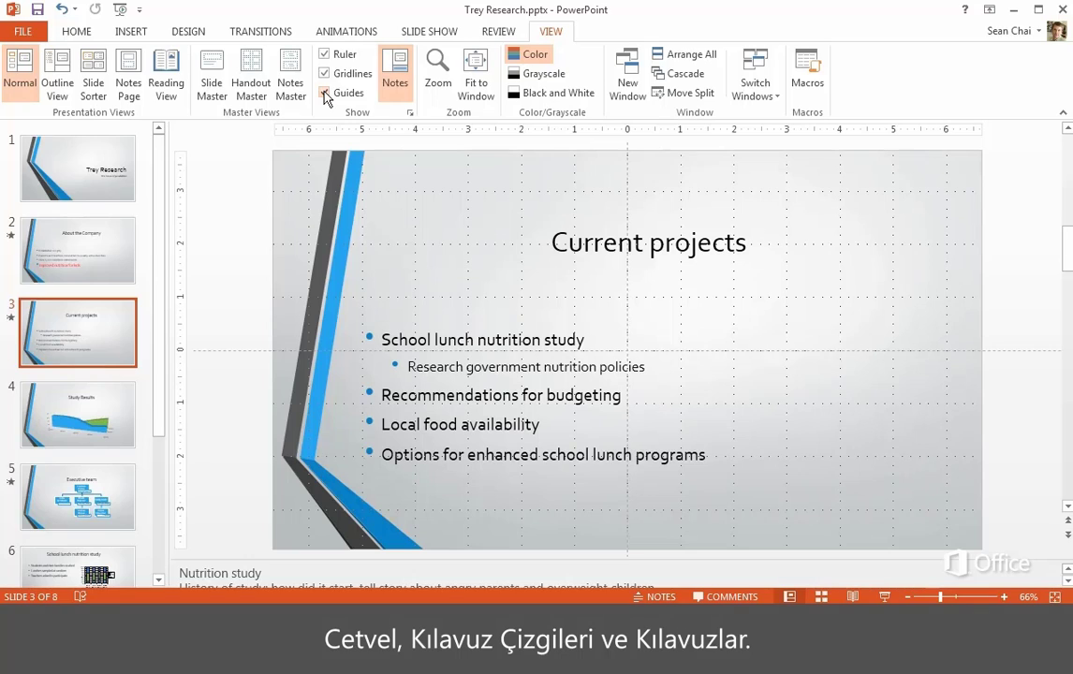